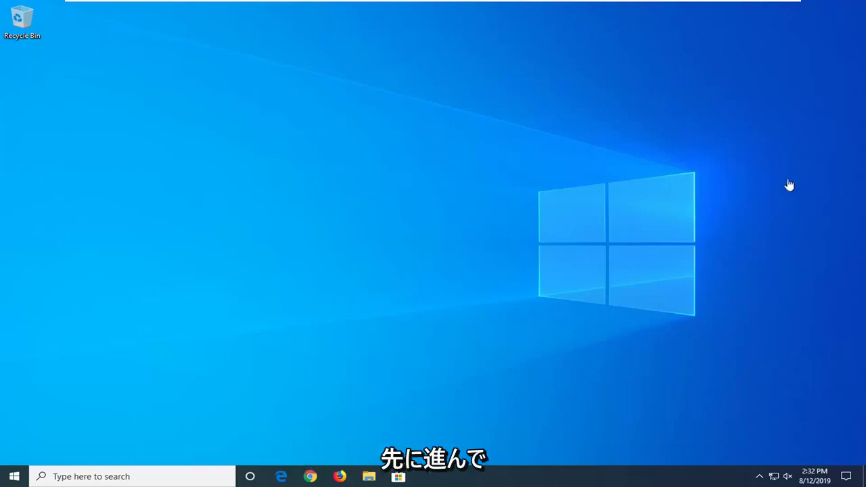
- Search Start for 'index', launch Indexing Options and bring up its Advanced settings
{"action": "left_click", "coordinate": [15, 477]}
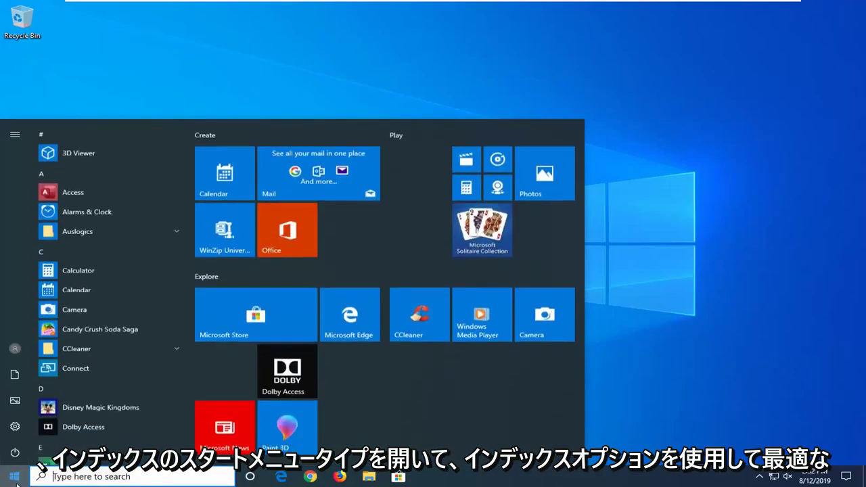
{"action": "type", "text": "index"}
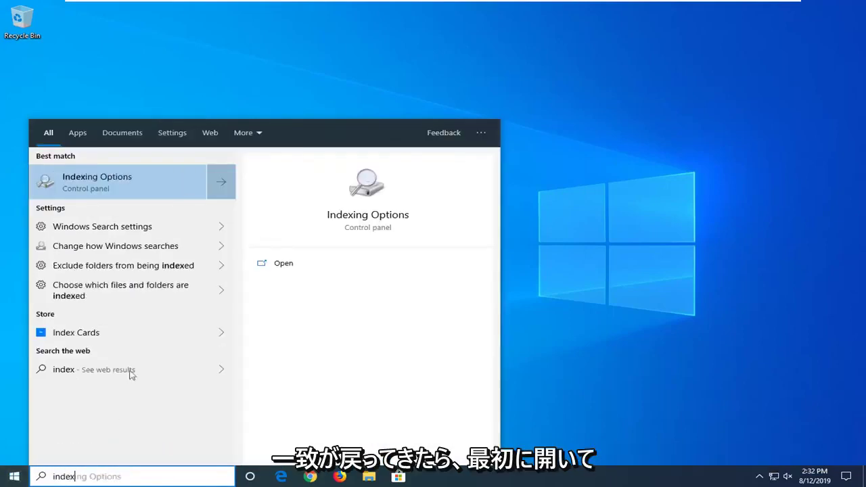
{"action": "left_click", "coordinate": [95, 187]}
{"action": "left_click_drag", "start_coordinate": [236, 119], "coordinate": [332, 98]}
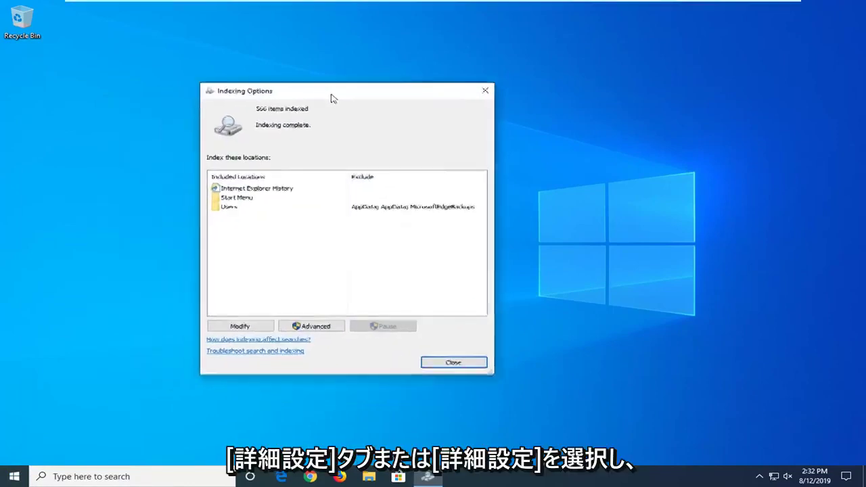
{"action": "left_click", "coordinate": [312, 328]}
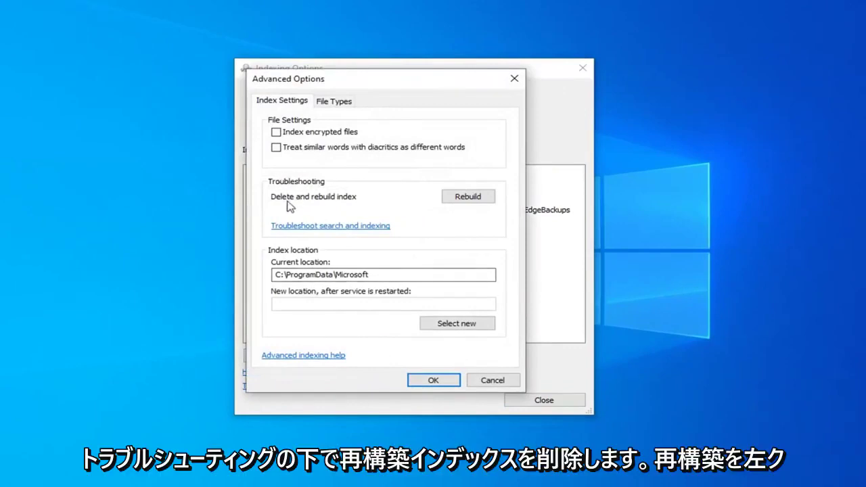
- Rebuild the search index, confirming with OK, and close Indexing Options once done
{"action": "left_click", "coordinate": [468, 197]}
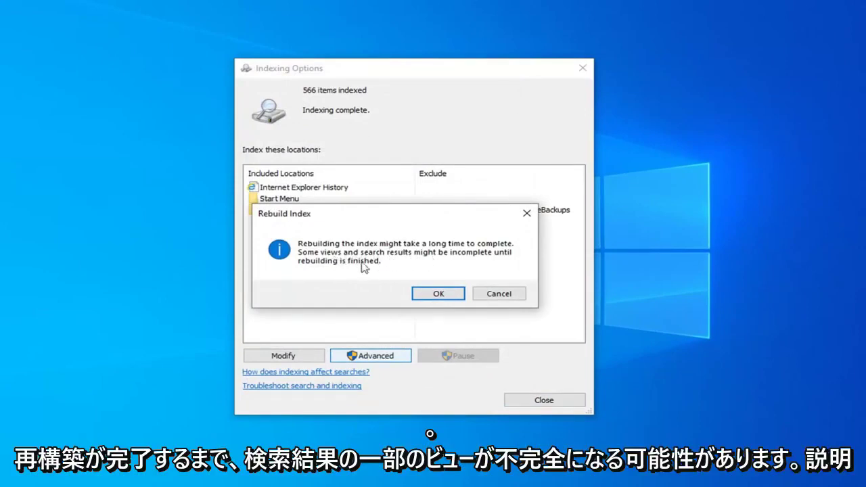
{"action": "left_click", "coordinate": [437, 295]}
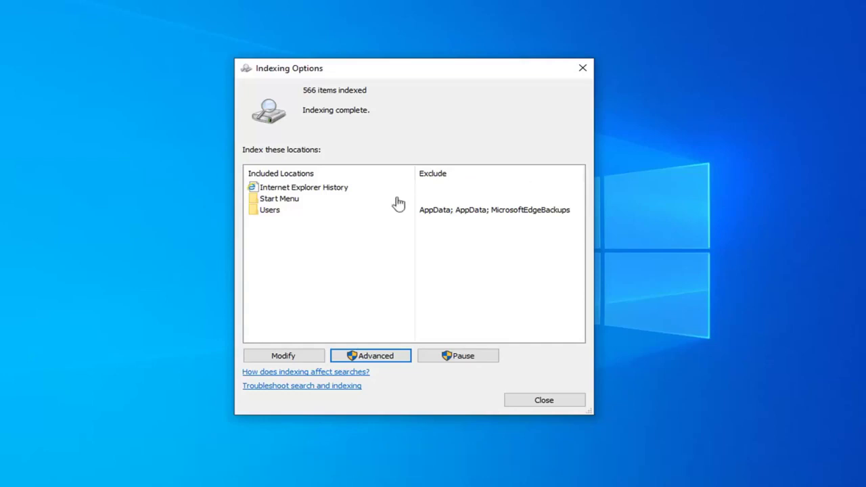
{"action": "left_click", "coordinate": [583, 73]}
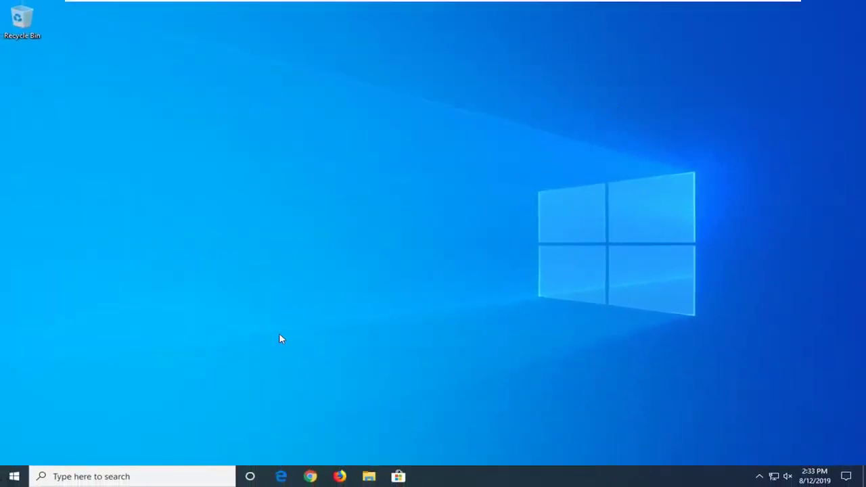
- Search Start for 'regedit' and run Registry Editor as administrator
{"action": "left_click", "coordinate": [12, 478]}
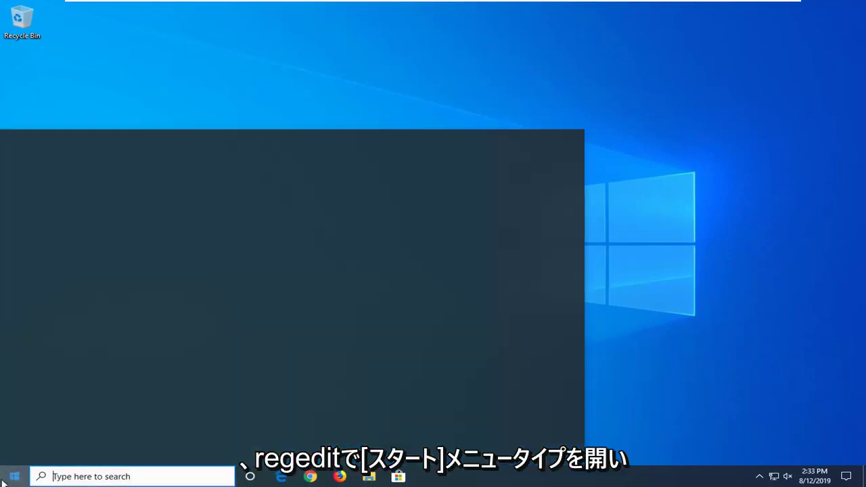
{"action": "type", "text": "regedit"}
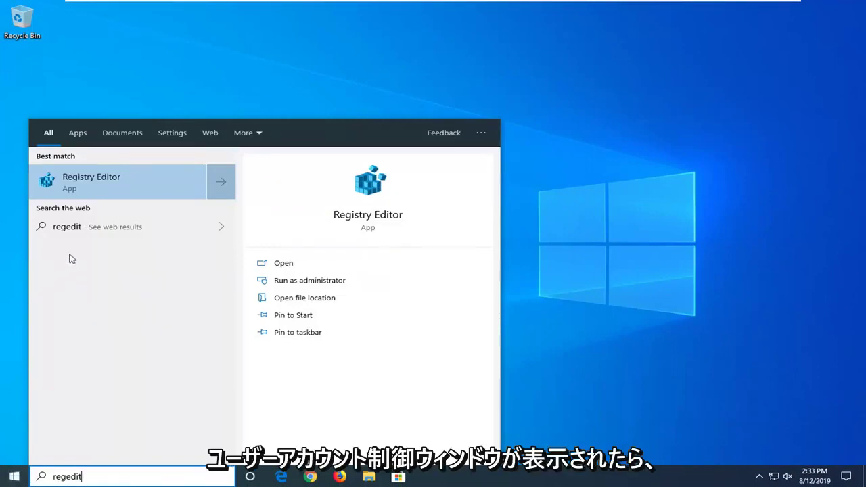
{"action": "right_click", "coordinate": [89, 192]}
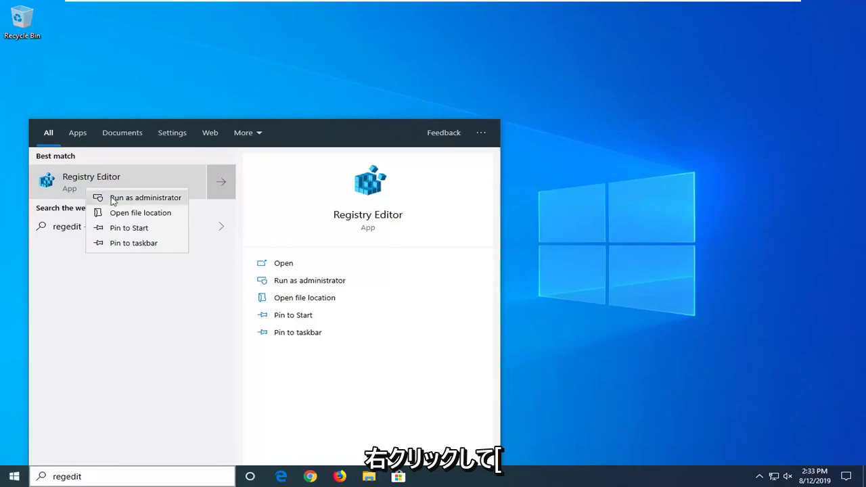
{"action": "left_click", "coordinate": [123, 198]}
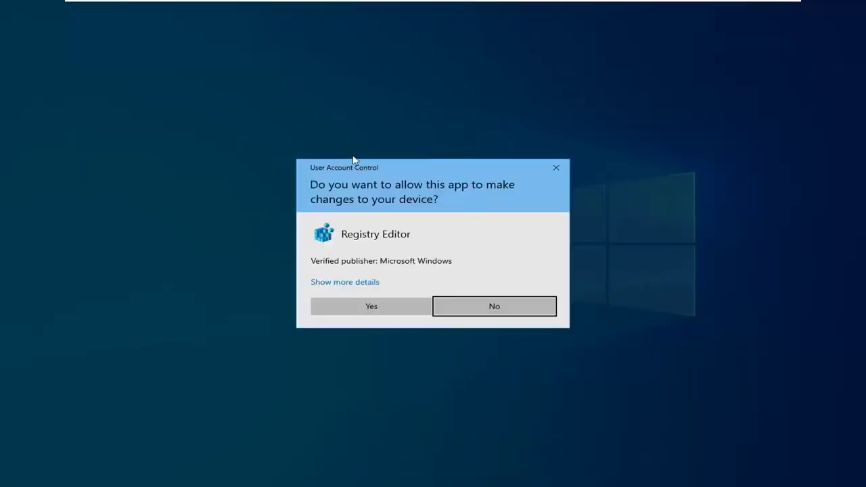
- Approve the User Account Control prompt, then look at File > Export and cancel it
{"action": "left_click", "coordinate": [363, 308]}
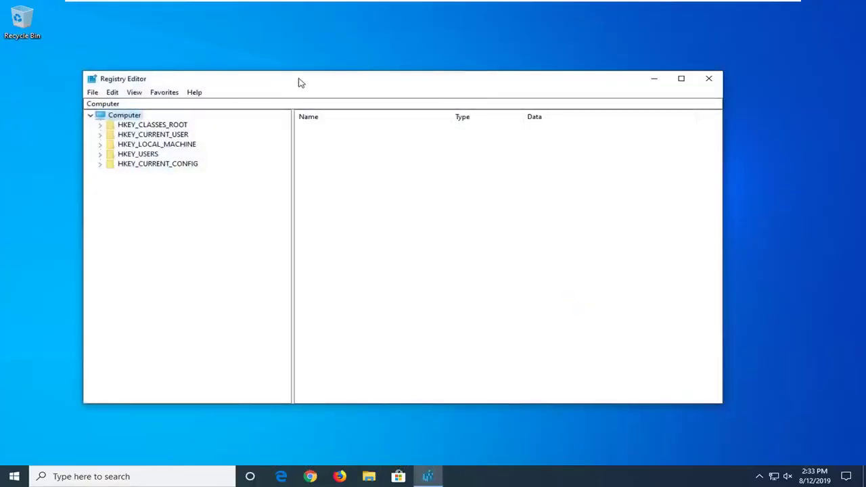
{"action": "left_click_drag", "start_coordinate": [301, 82], "coordinate": [312, 83]}
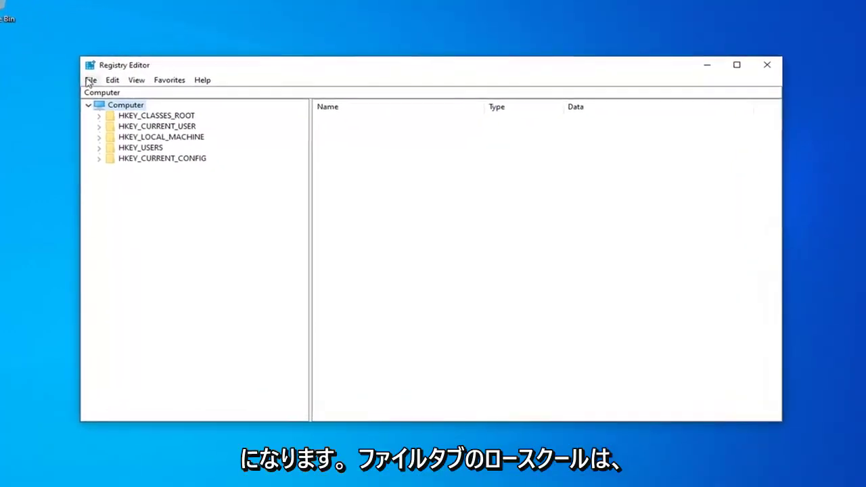
{"action": "left_click", "coordinate": [83, 77]}
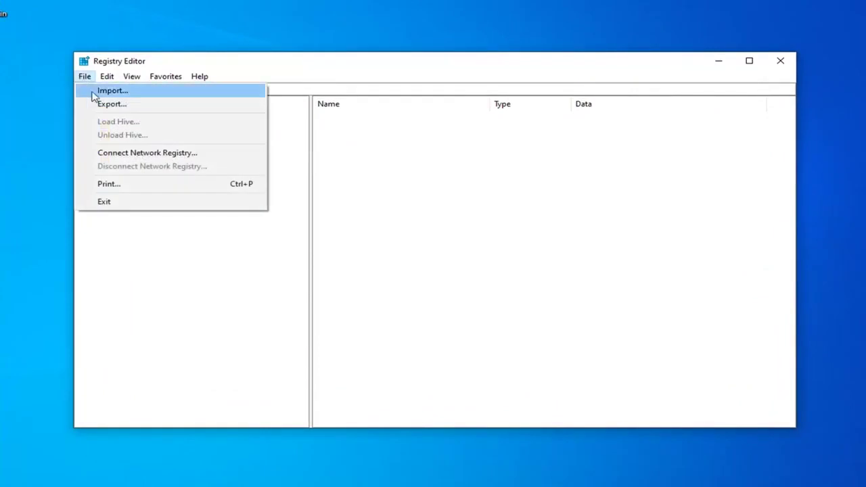
{"action": "left_click", "coordinate": [103, 107]}
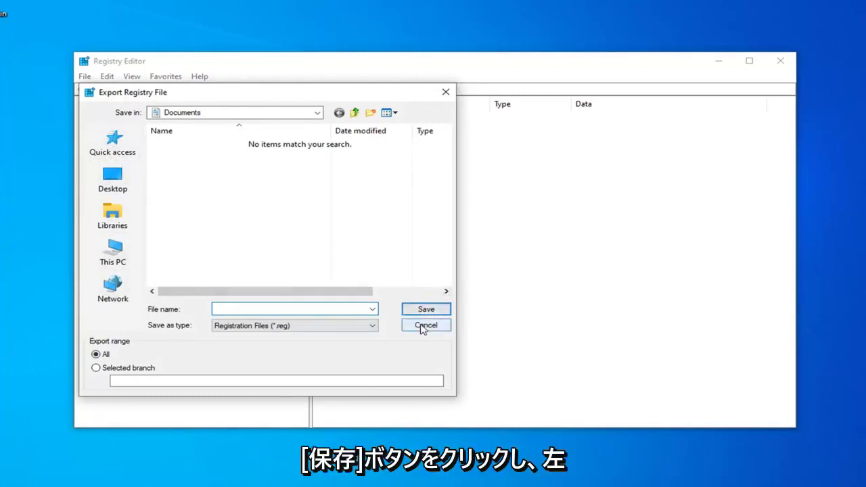
{"action": "left_click", "coordinate": [423, 327]}
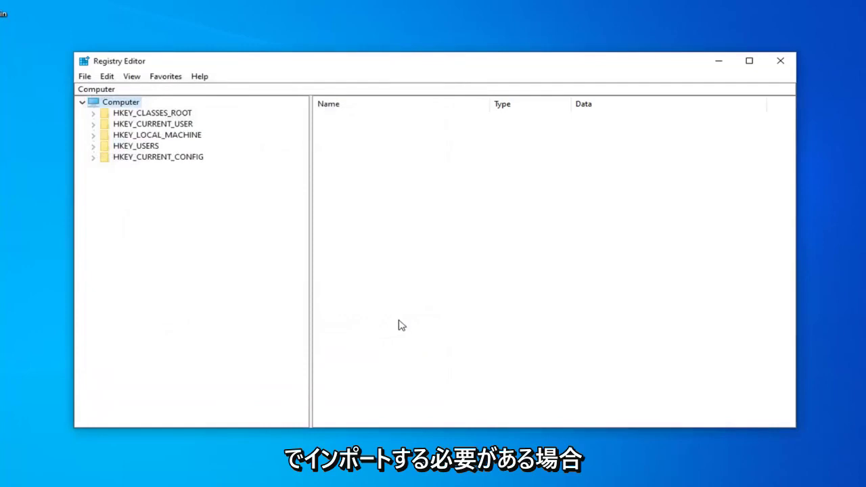
- Look at File > Import and cancel it without importing anything
{"action": "left_click", "coordinate": [83, 77]}
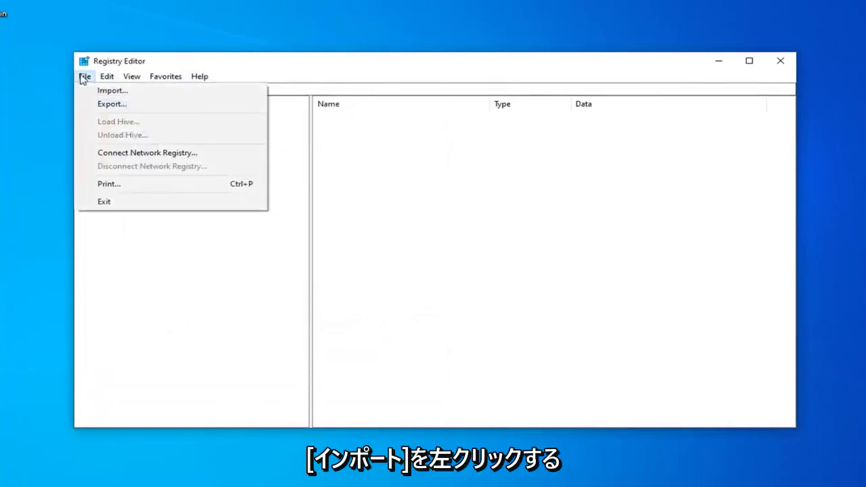
{"action": "left_click", "coordinate": [103, 91]}
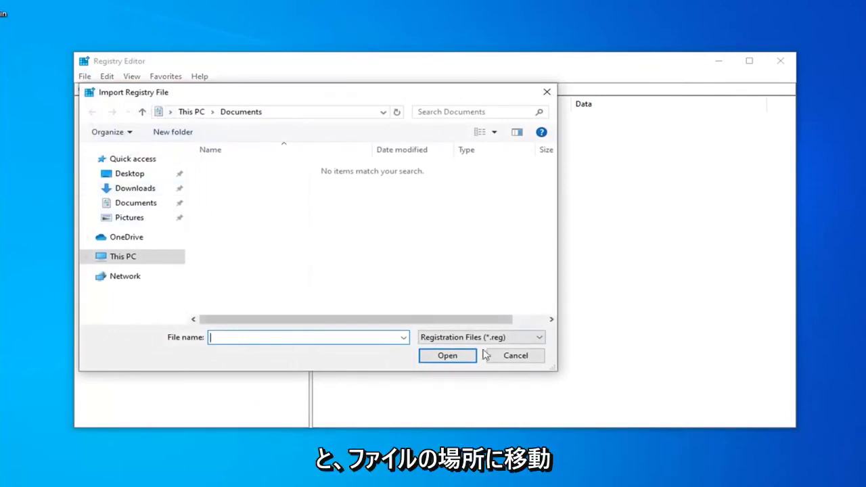
{"action": "left_click", "coordinate": [514, 356]}
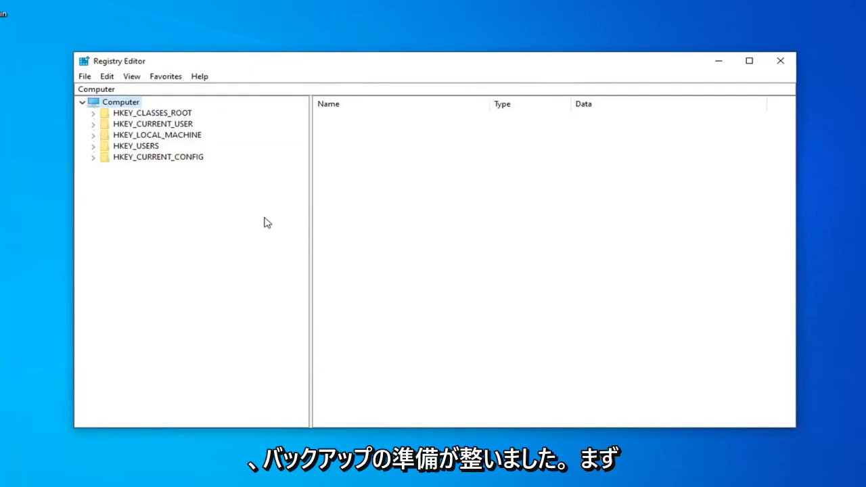
- Expand HKEY_CURRENT_USER > SOFTWARE > Classes and scroll down its subkey list
{"action": "left_click", "coordinate": [157, 128]}
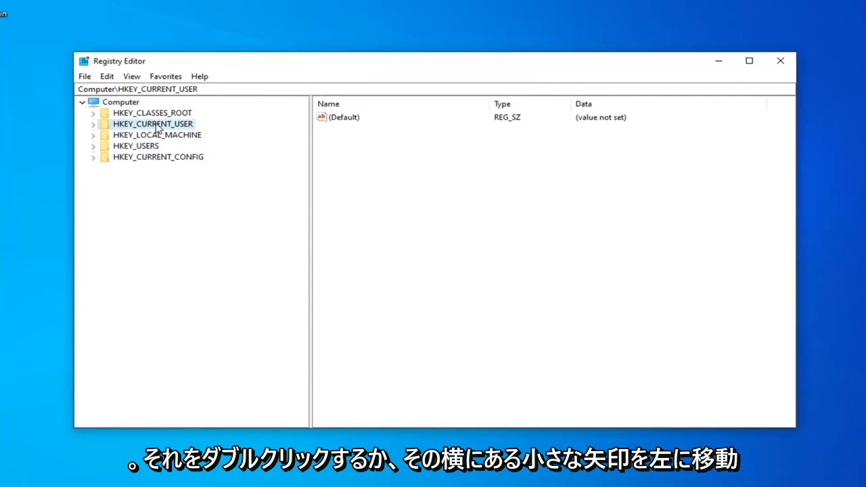
{"action": "double_click", "coordinate": [157, 126]}
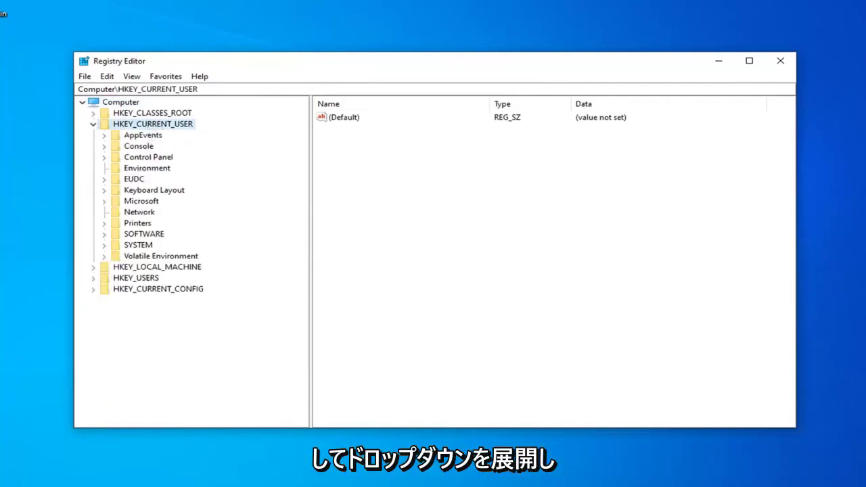
{"action": "double_click", "coordinate": [138, 236]}
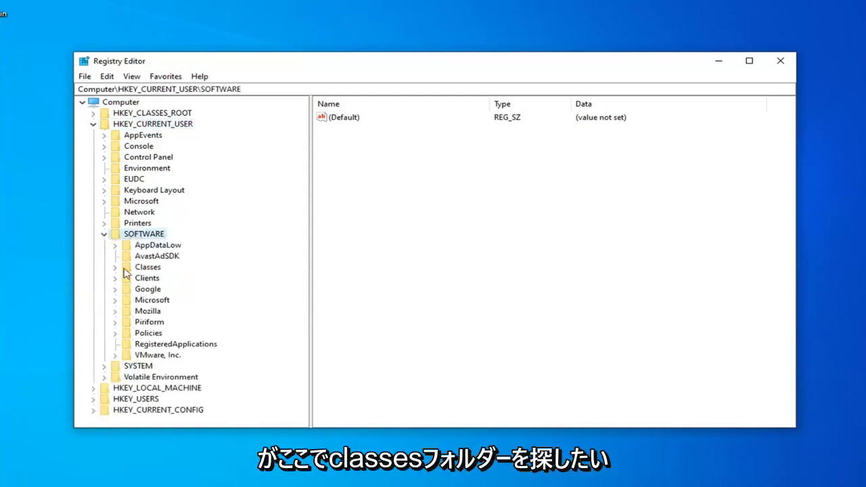
{"action": "left_click", "coordinate": [153, 270]}
{"action": "left_click", "coordinate": [116, 268]}
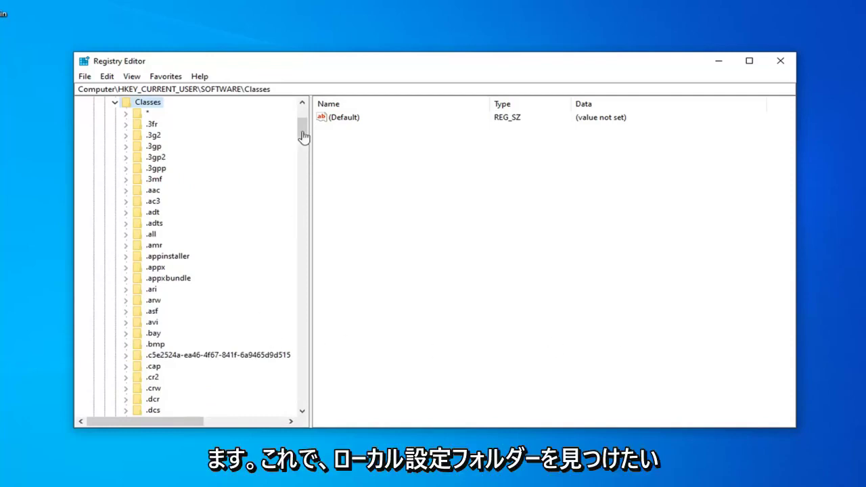
{"action": "scroll", "coordinate": [250, 249], "scroll_direction": "down", "scroll_amount": 4}
{"action": "scroll", "coordinate": [250, 249], "scroll_direction": "down", "scroll_amount": 20}
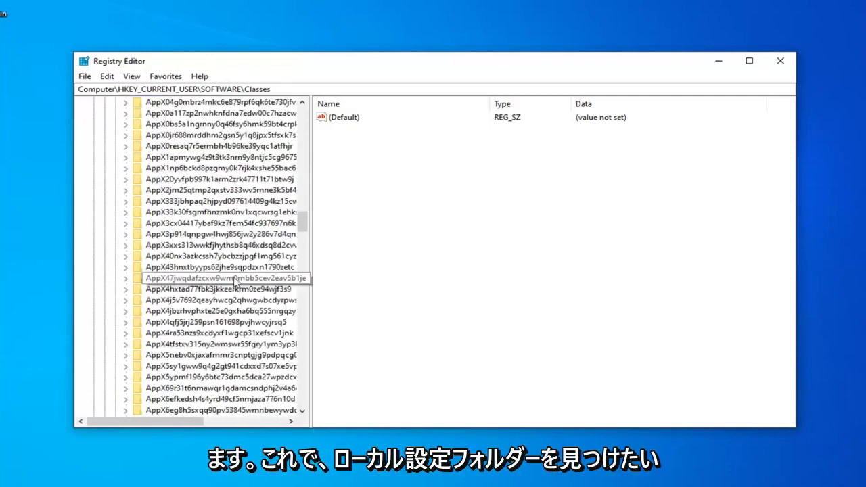
- Expand Local Settings > Software > Microsoft > Windows and select the Shell key
{"action": "scroll", "coordinate": [236, 284], "scroll_direction": "down", "scroll_amount": 20}
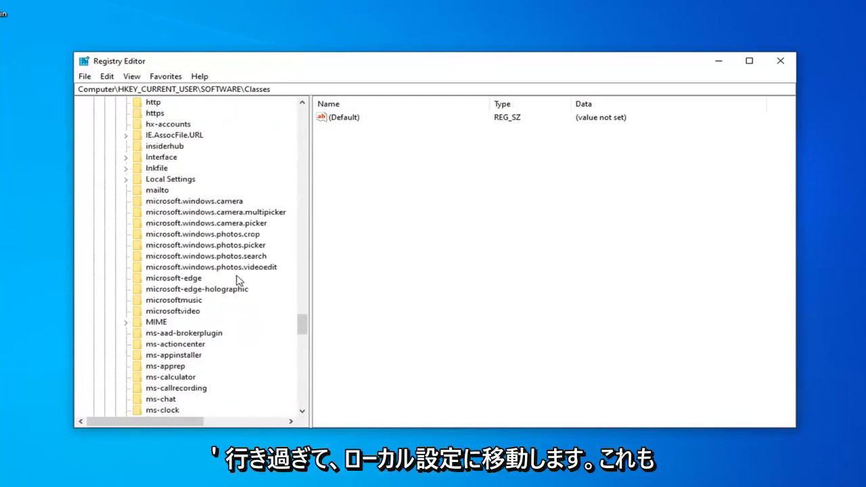
{"action": "left_click", "coordinate": [171, 179]}
{"action": "scroll", "coordinate": [179, 203], "scroll_direction": "up", "scroll_amount": 3}
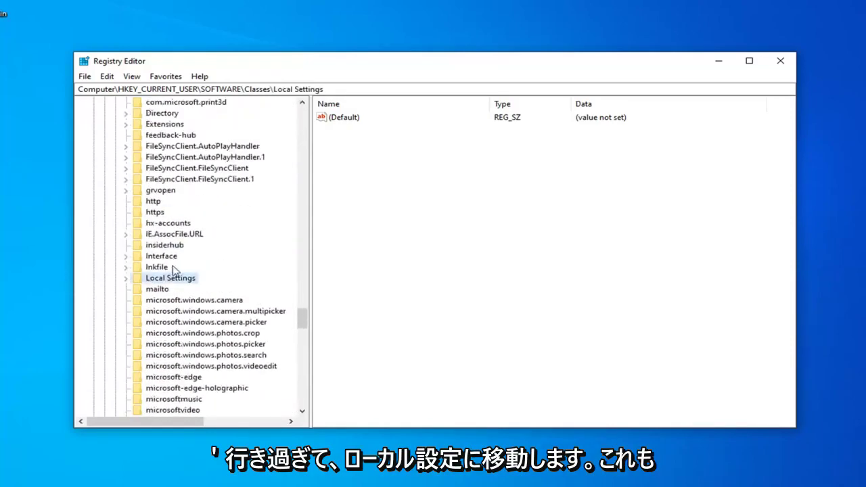
{"action": "left_click", "coordinate": [125, 278]}
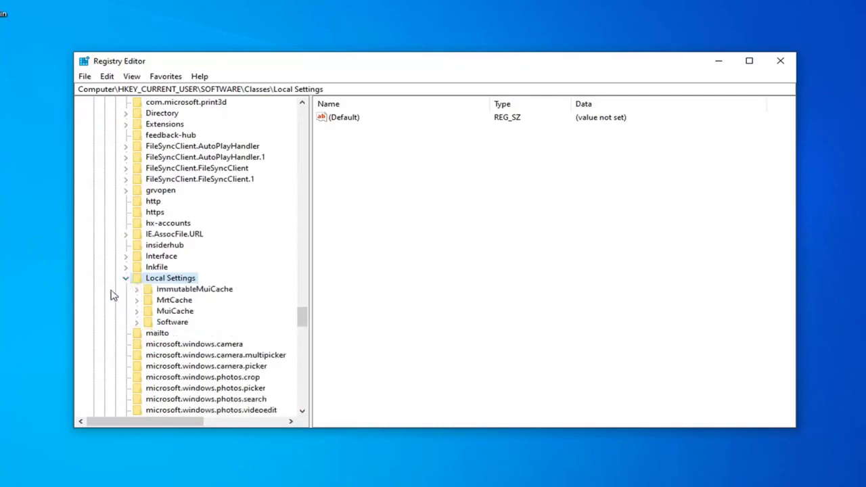
{"action": "left_click", "coordinate": [157, 326]}
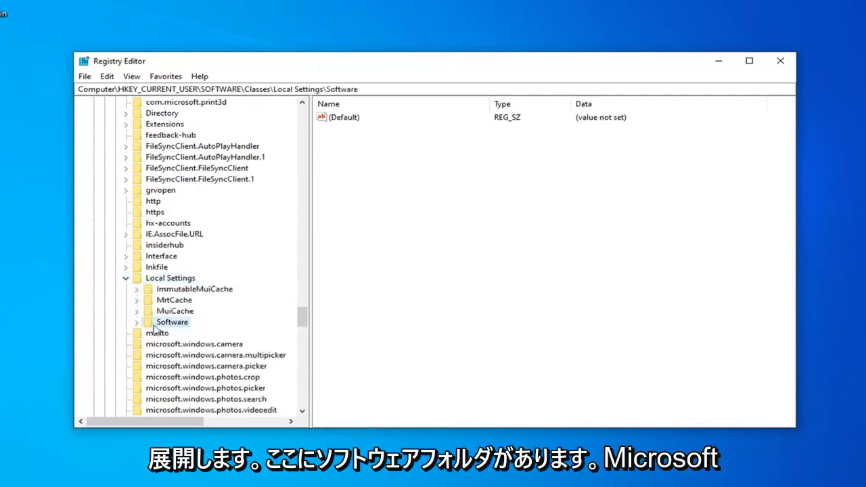
{"action": "left_click", "coordinate": [138, 323]}
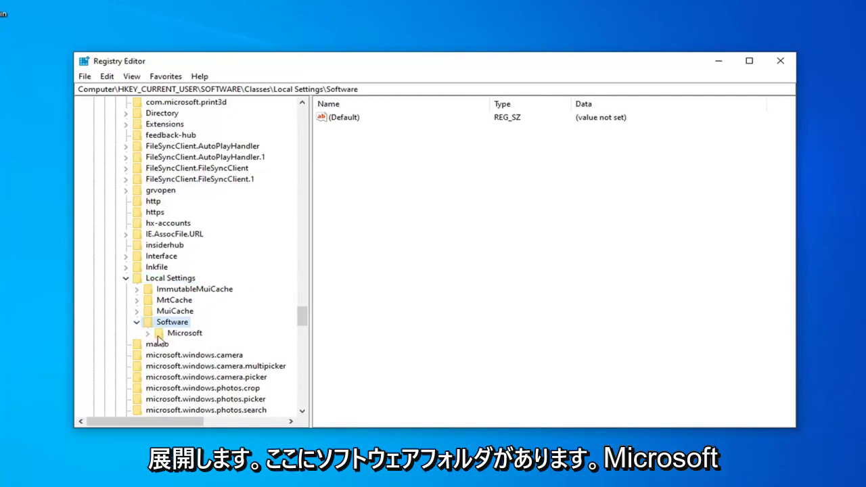
{"action": "left_click", "coordinate": [147, 333]}
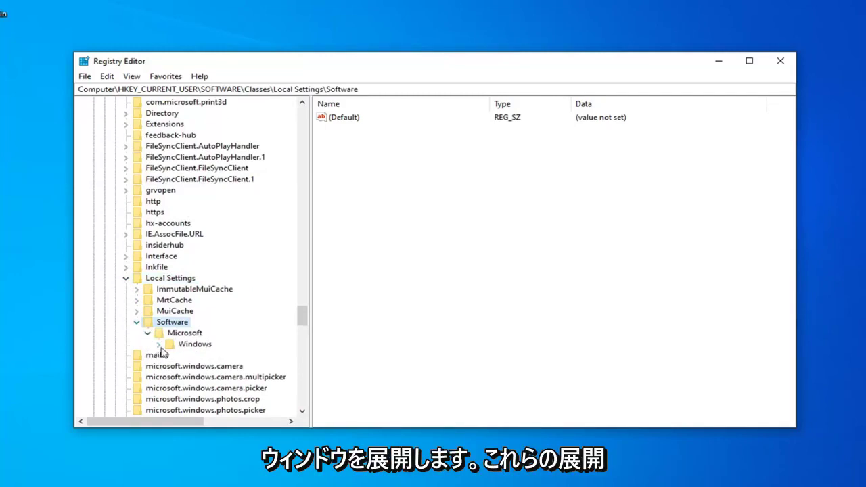
{"action": "left_click", "coordinate": [158, 344]}
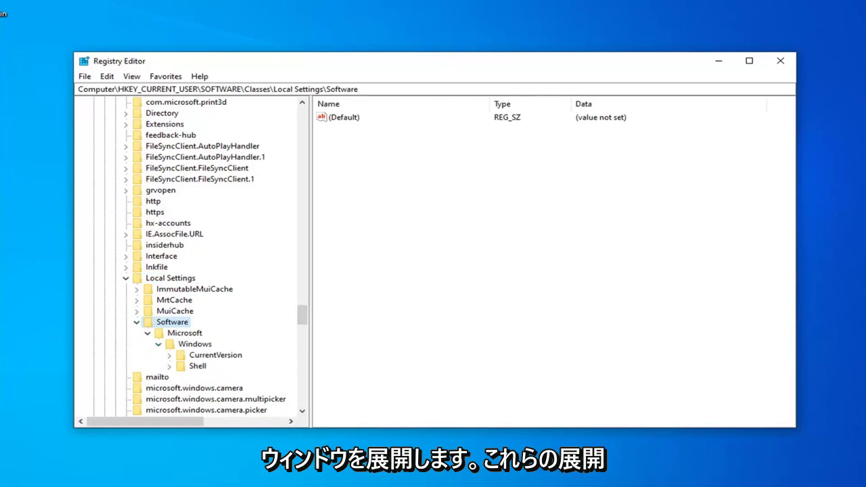
{"action": "left_click", "coordinate": [199, 368]}
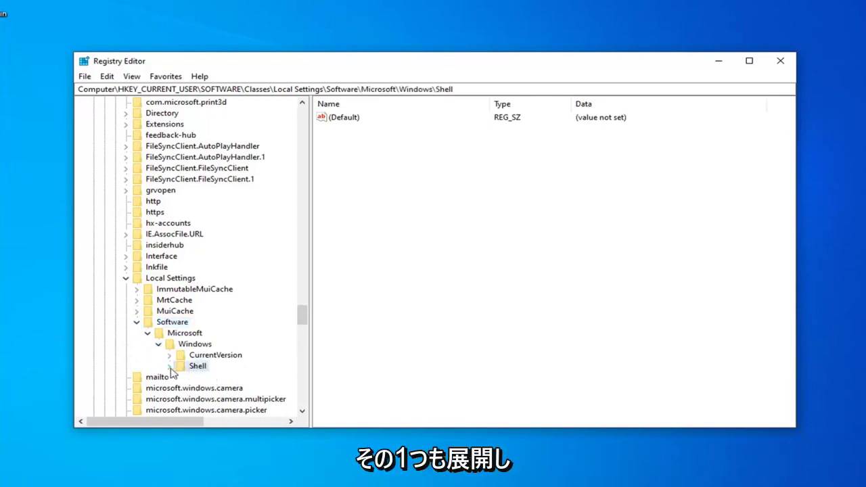
- Expand the Shell key to list its BagMRU, Bags and MuiCache subkeys
{"action": "left_click", "coordinate": [169, 366]}
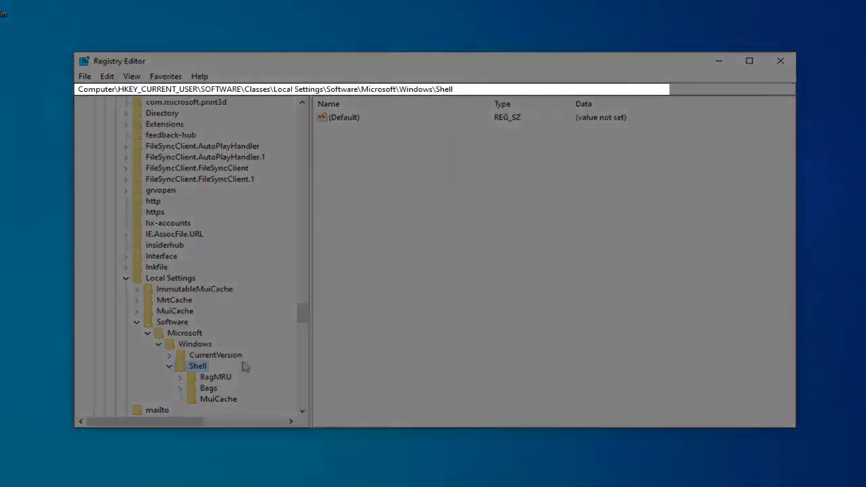
{"action": "left_click_drag", "start_coordinate": [303, 317], "coordinate": [303, 327]}
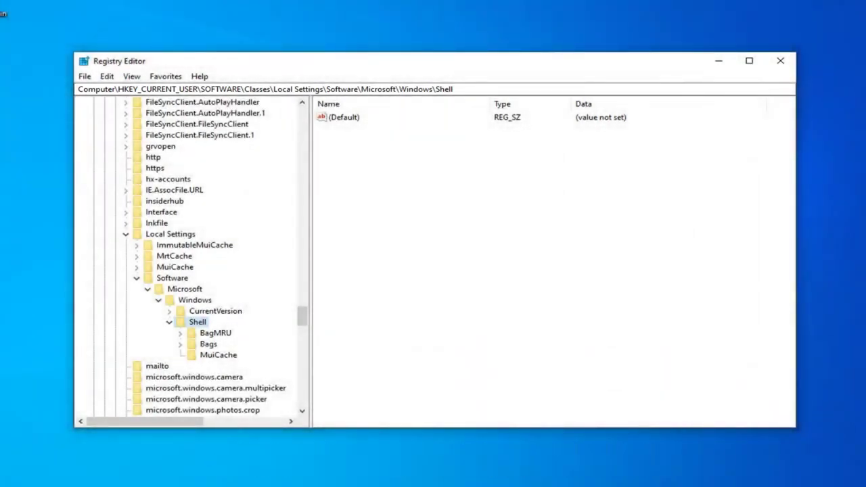
- Delete the BagMRU key under Shell and confirm the permanent deletion
{"action": "left_click", "coordinate": [215, 334]}
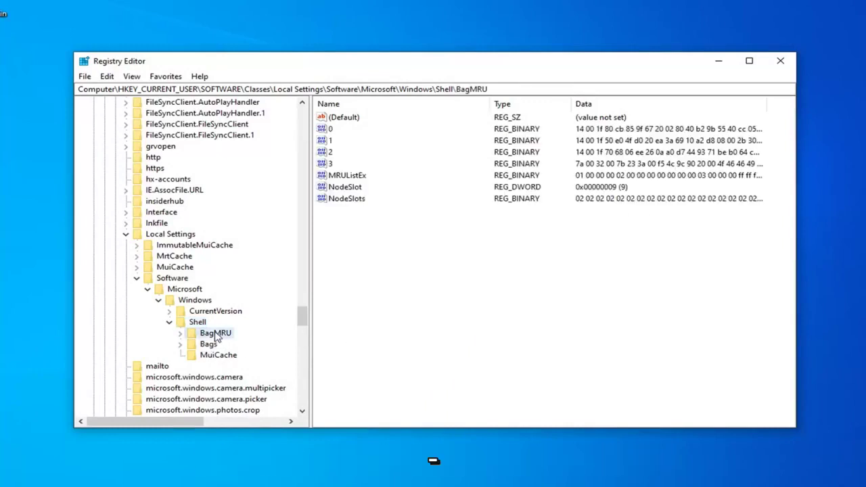
{"action": "right_click", "coordinate": [216, 337]}
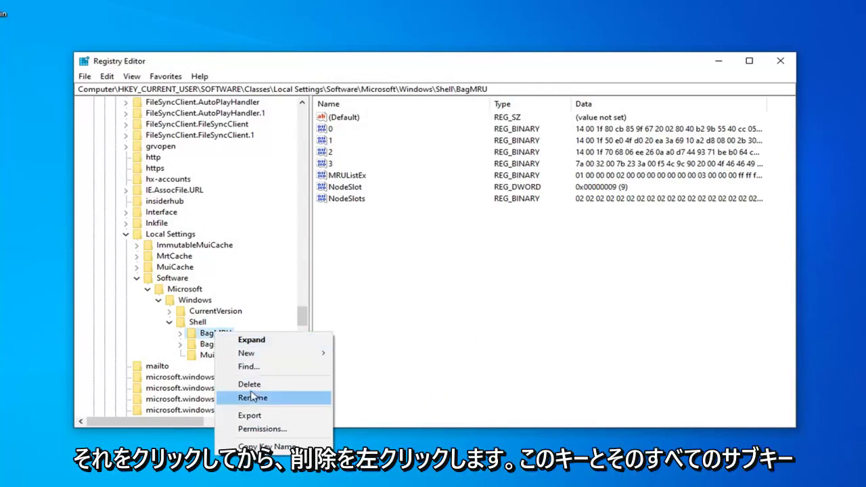
{"action": "left_click", "coordinate": [249, 385]}
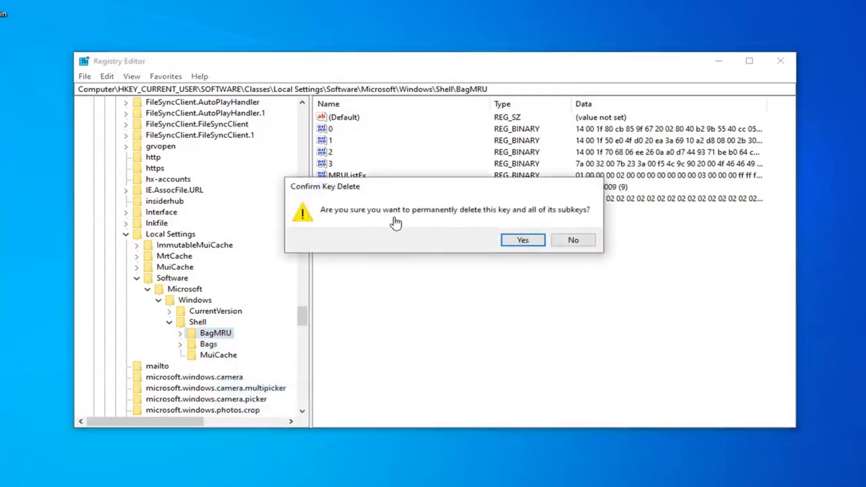
{"action": "left_click", "coordinate": [527, 241]}
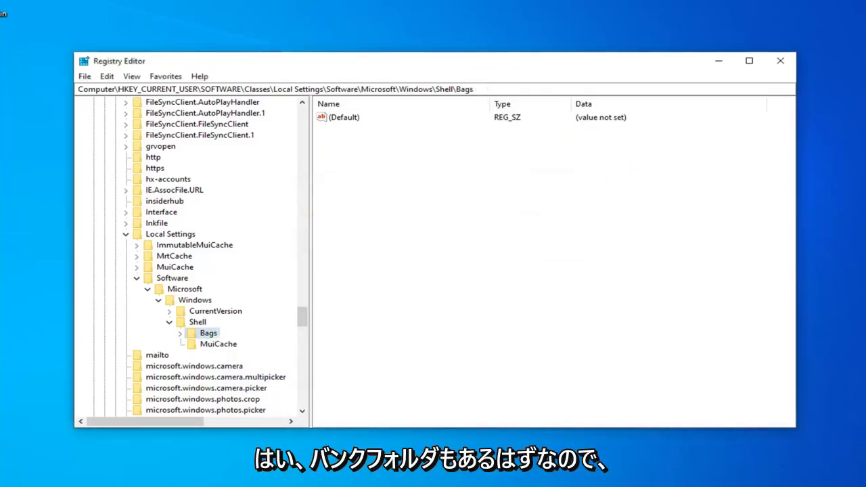
- Delete the Bags key under Shell and confirm, leaving only MuiCache
{"action": "right_click", "coordinate": [209, 336]}
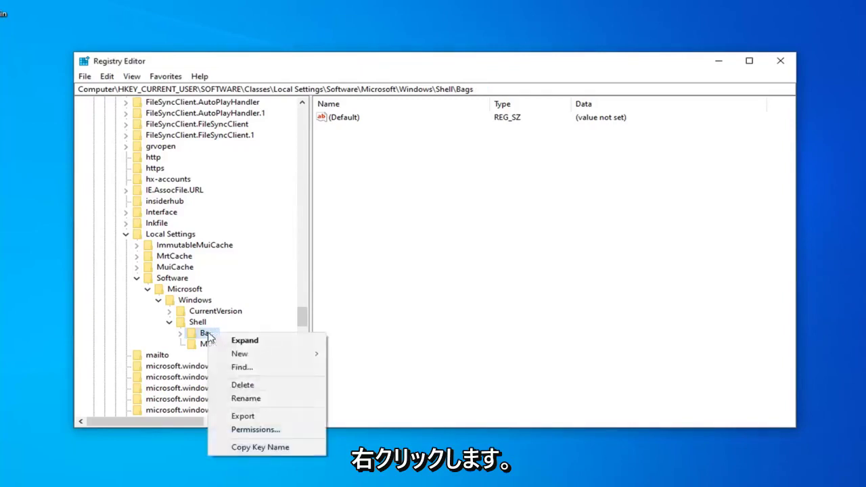
{"action": "left_click", "coordinate": [246, 386]}
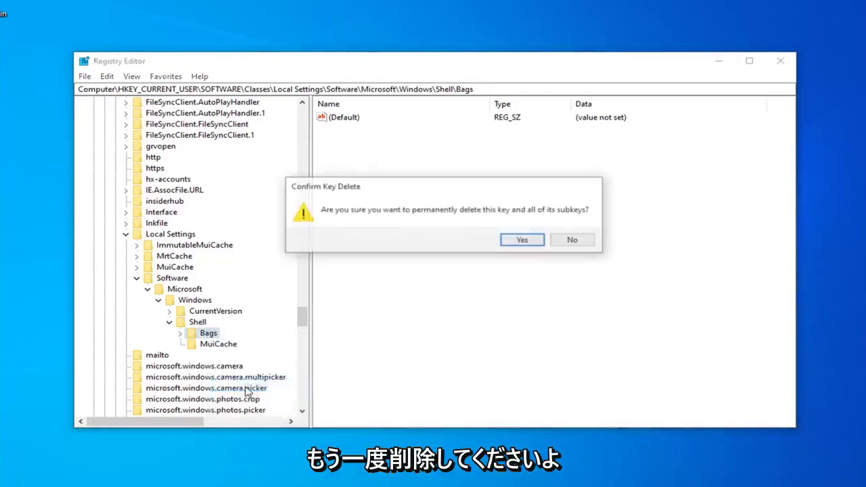
{"action": "left_click", "coordinate": [533, 245]}
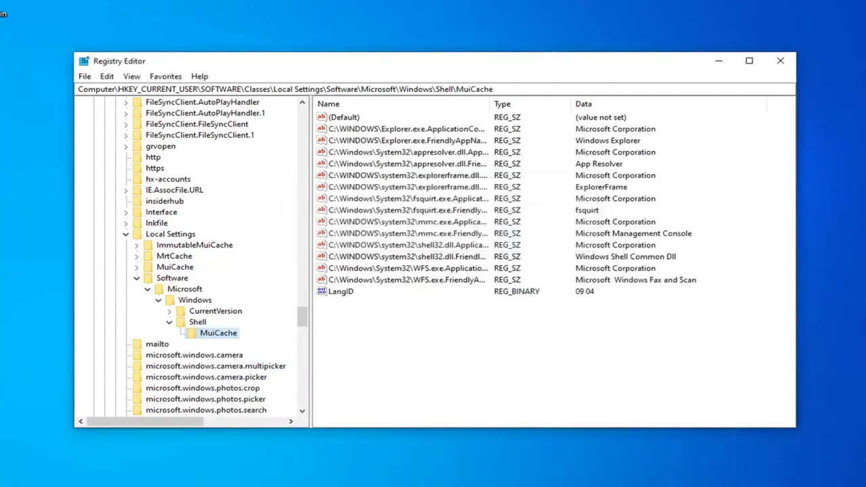
- Collapse the Shell, Windows, Microsoft, Software and Local Settings keys
{"action": "left_click", "coordinate": [170, 322]}
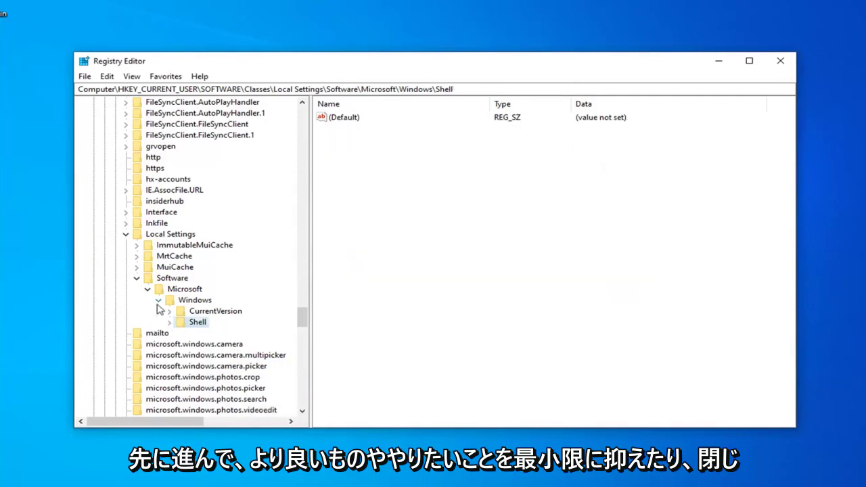
{"action": "left_click", "coordinate": [159, 300]}
{"action": "left_click", "coordinate": [148, 289]}
{"action": "left_click", "coordinate": [136, 278]}
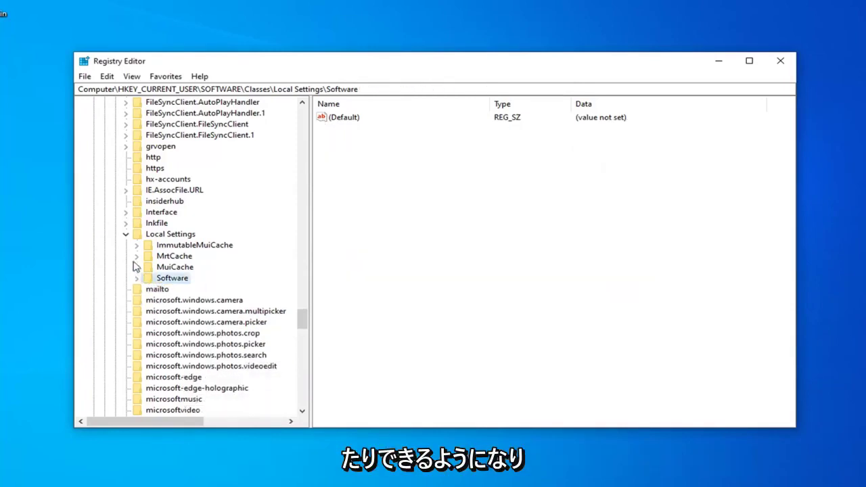
{"action": "left_click", "coordinate": [125, 234]}
- Collapse Classes, SOFTWARE and HKEY_CURRENT_USER, then close Registry Editor
{"action": "scroll", "coordinate": [287, 301], "scroll_direction": "up", "scroll_amount": 15}
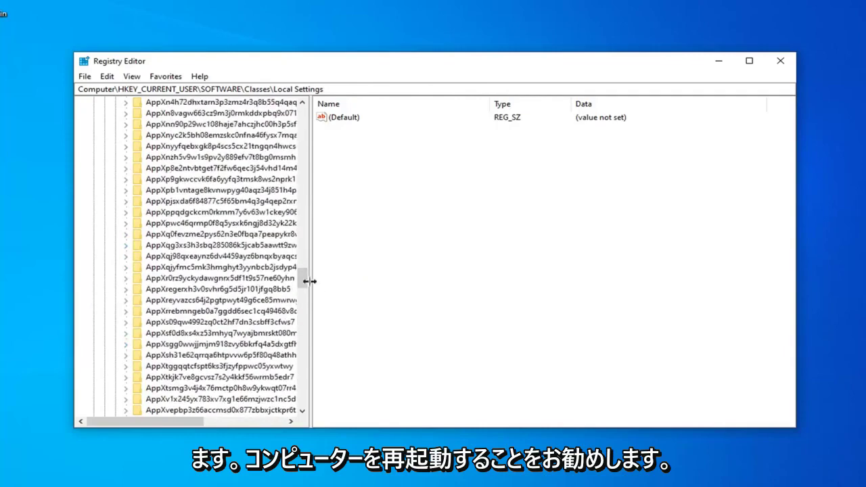
{"action": "left_click_drag", "start_coordinate": [303, 277], "coordinate": [300, 138]}
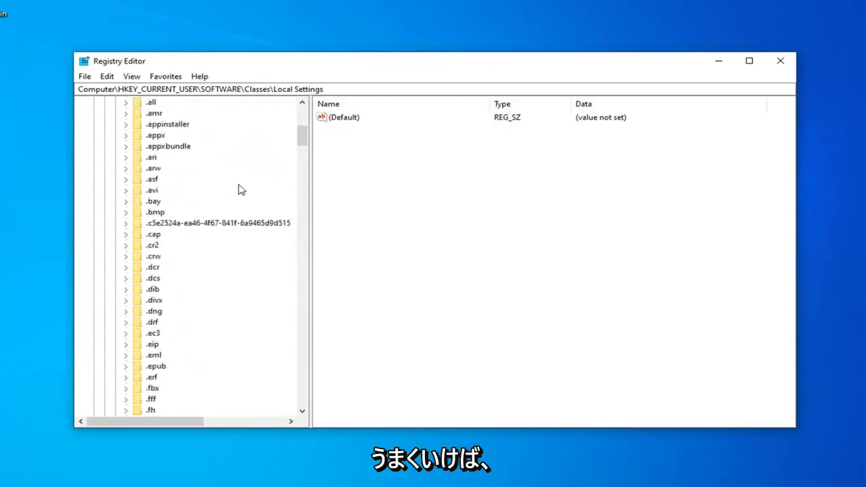
{"action": "scroll", "coordinate": [112, 320], "scroll_direction": "up", "scroll_amount": 9}
{"action": "left_click", "coordinate": [115, 267]}
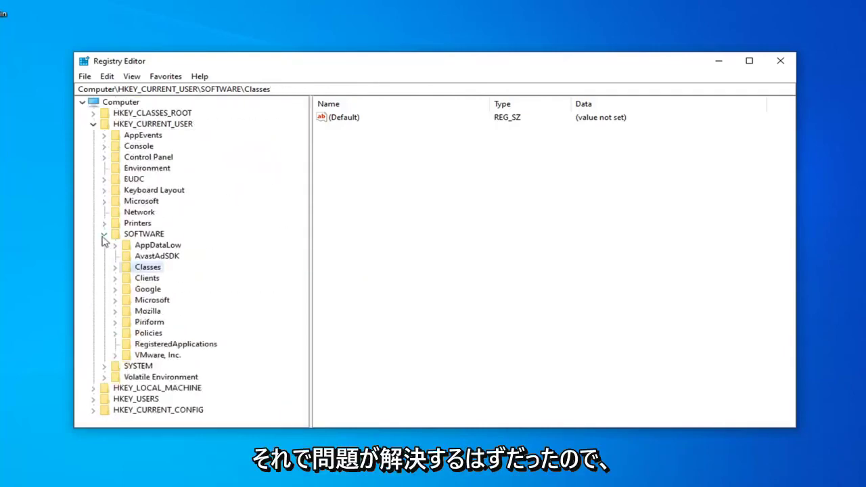
{"action": "left_click", "coordinate": [104, 235]}
{"action": "left_click", "coordinate": [93, 125]}
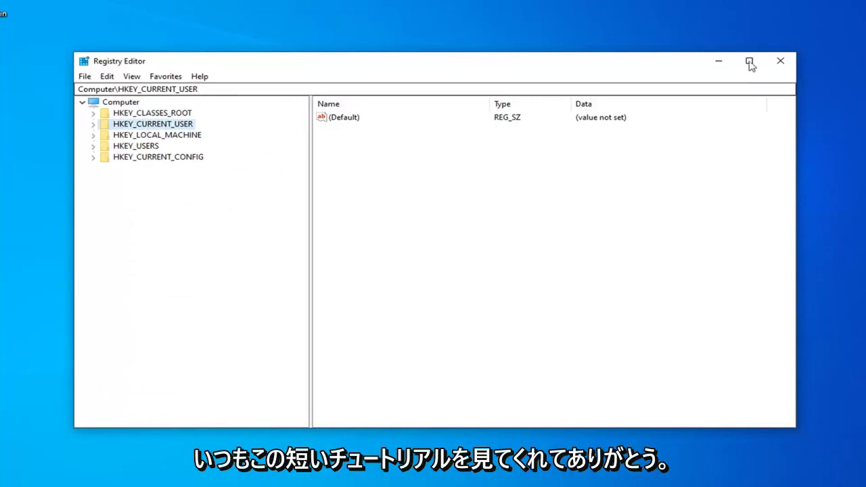
{"action": "left_click", "coordinate": [780, 60]}
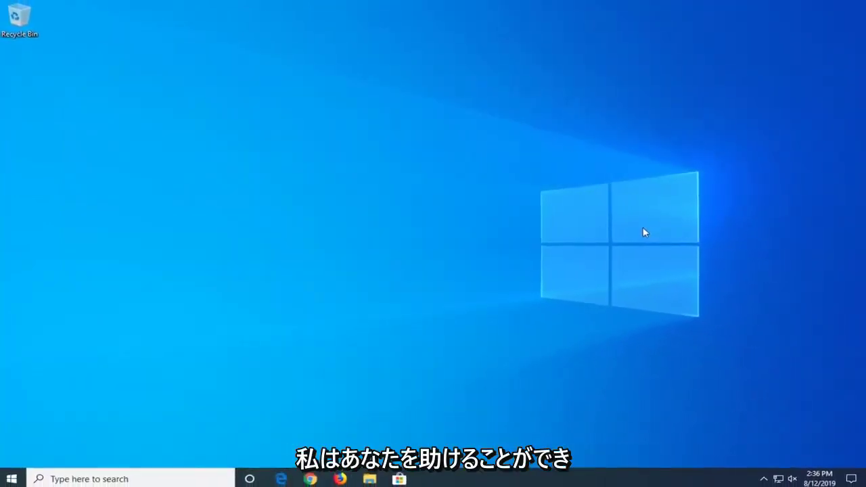